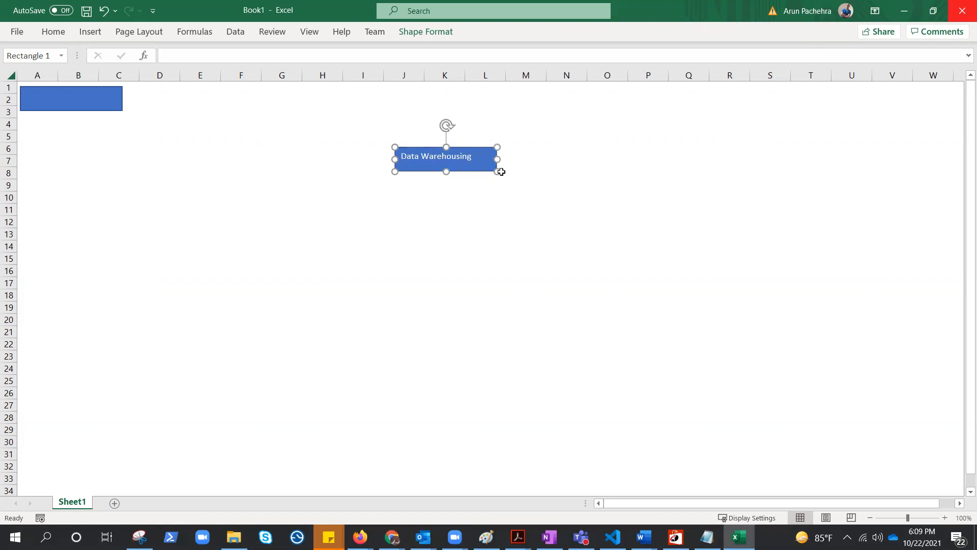
Make the Data Warehousing box slightly narrower and taller
left_click_drag(497, 171, 484, 178)
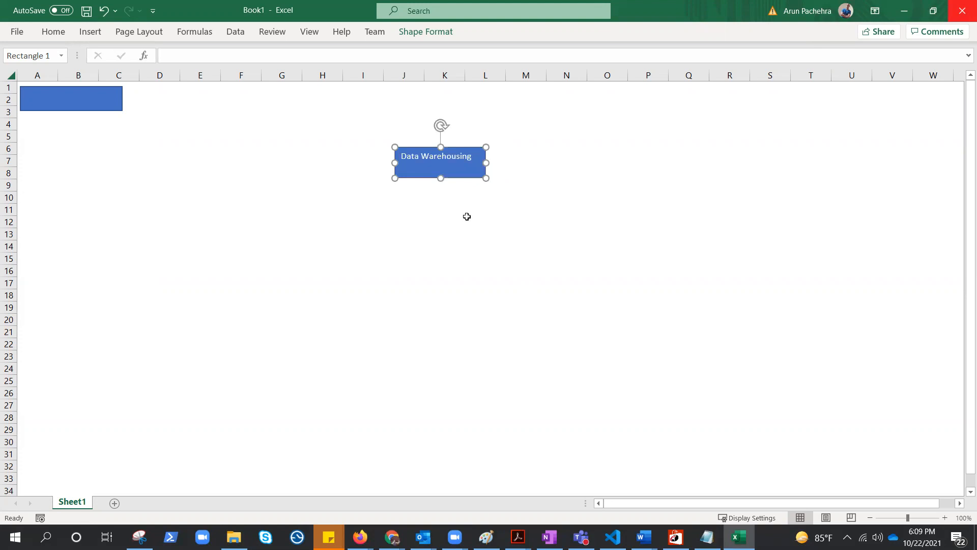
key("Escape")
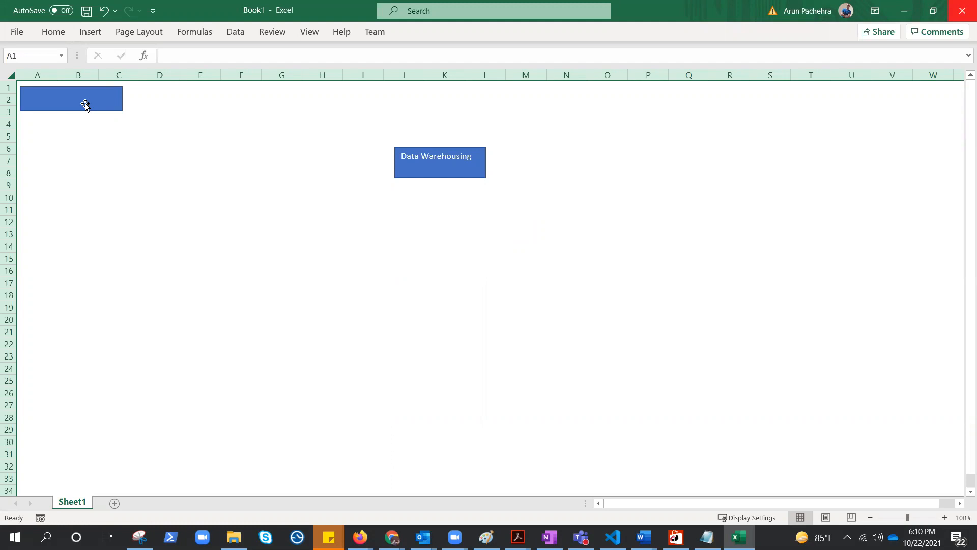
Copy the blank blue rectangle to columns J–M, rows 5–7, and move the Data Warehousing box to columns E–G, rows 12–15
left_click_drag(86, 104, 169, 172)
left_click_drag(185, 172, 279, 131)
left_click_drag(443, 170, 220, 230)
left_click_drag(256, 124, 475, 145)
Label the new rectangle in columns J–M "No Large Expenditure"
type("No l")
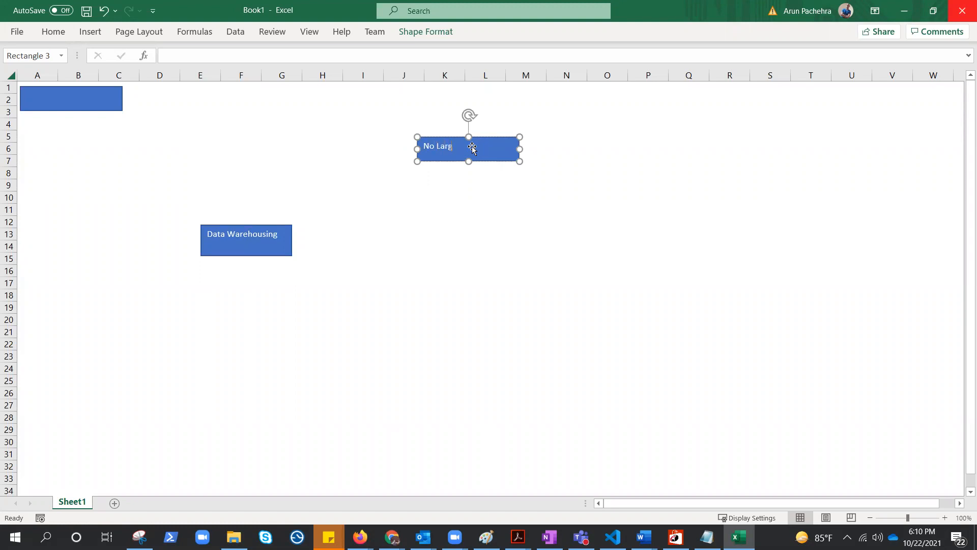
type("arge Expenditure")
key("Escape")
key("Escape")
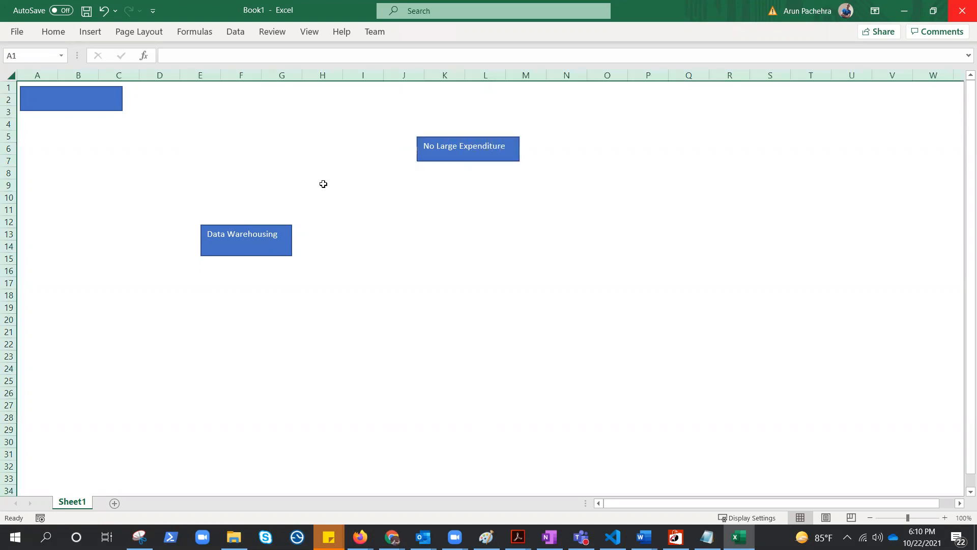
Copy the blank rectangle below No Large Expenditure, label it "No Hardware or maintence required", and enlarge it to fit the text
left_click_drag(110, 108, 496, 192)
left_click(488, 187)
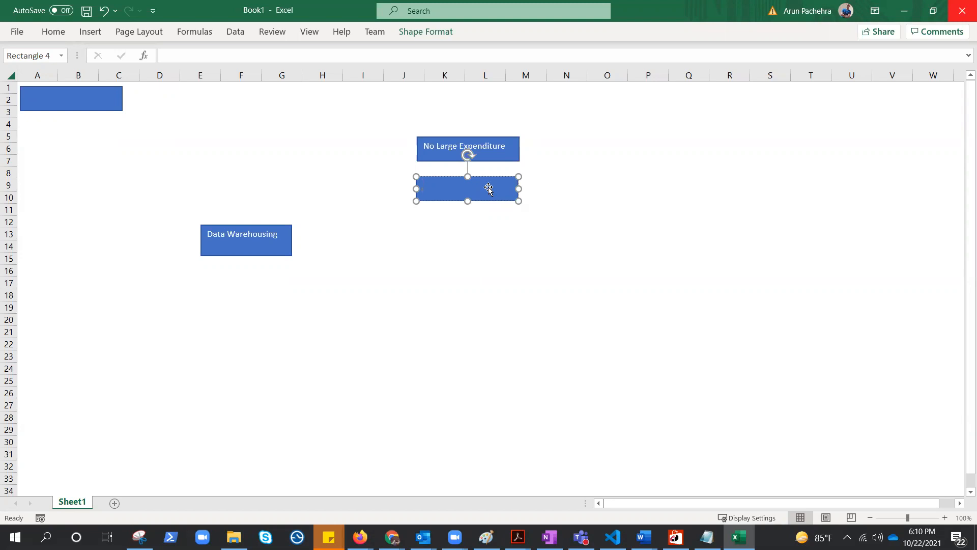
type("No Hardware or maintence required")
left_click_drag(519, 201, 522, 207)
left_click(606, 239)
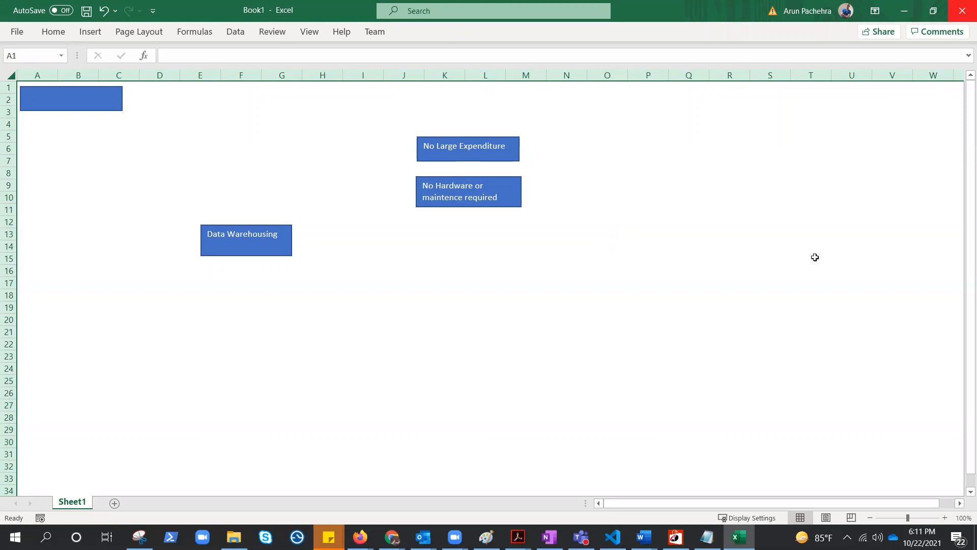
Add another copy of the blank rectangle below the hardware box, labelled "Scalability", and align it with the boxes above
left_click_drag(93, 108, 487, 243)
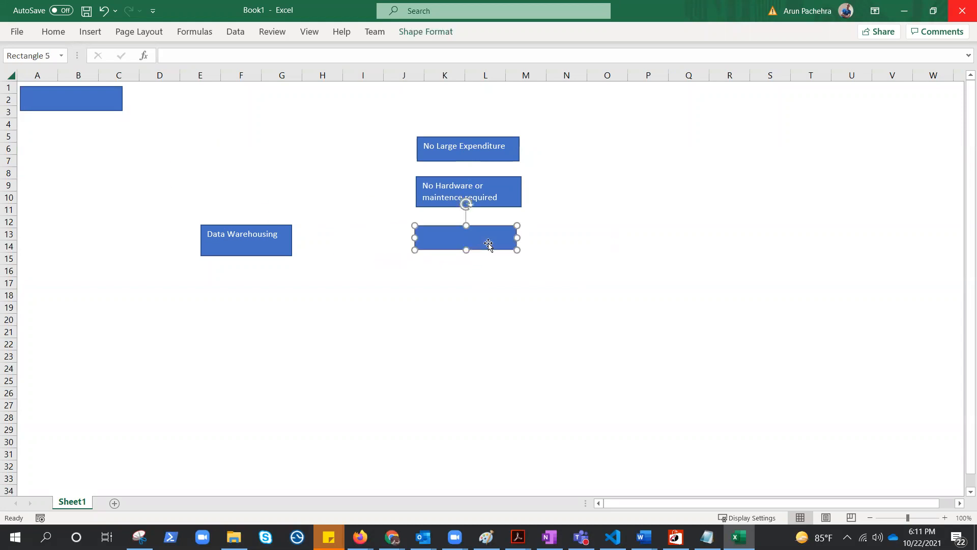
type("Scalability")
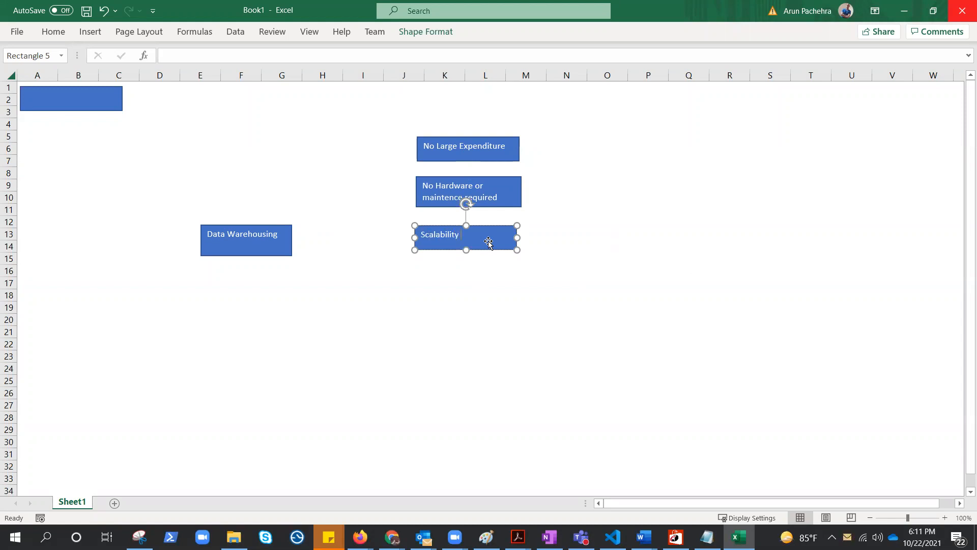
key("Escape")
key("Escape")
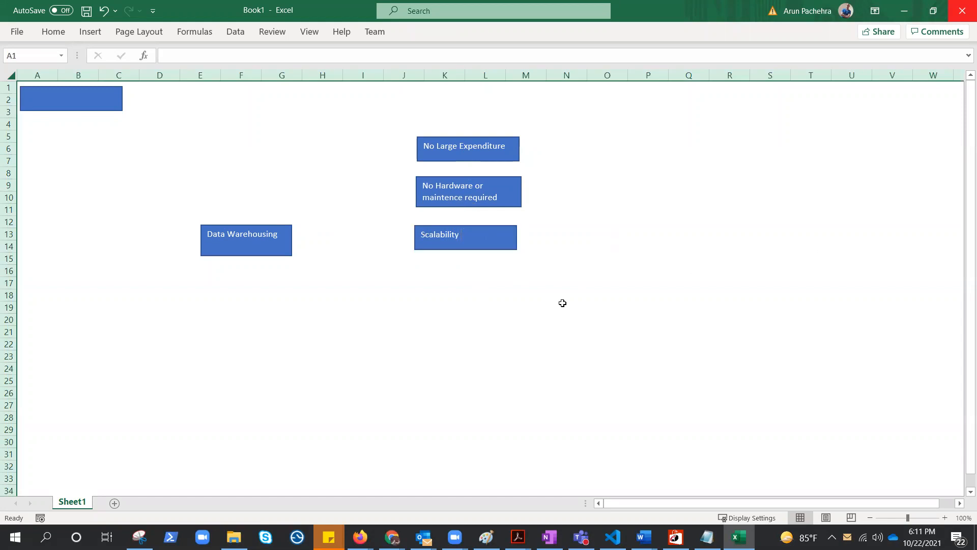
left_click_drag(491, 239, 494, 241)
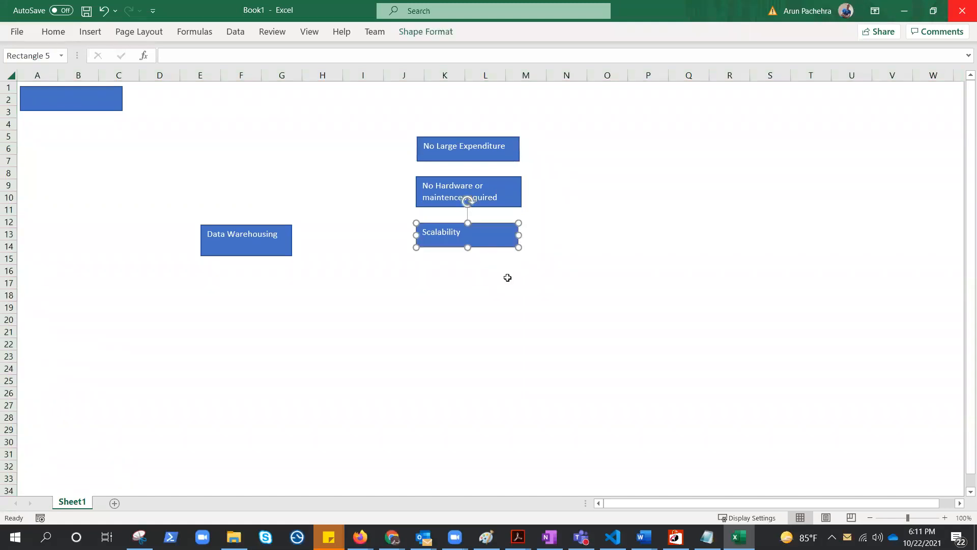
key("Escape")
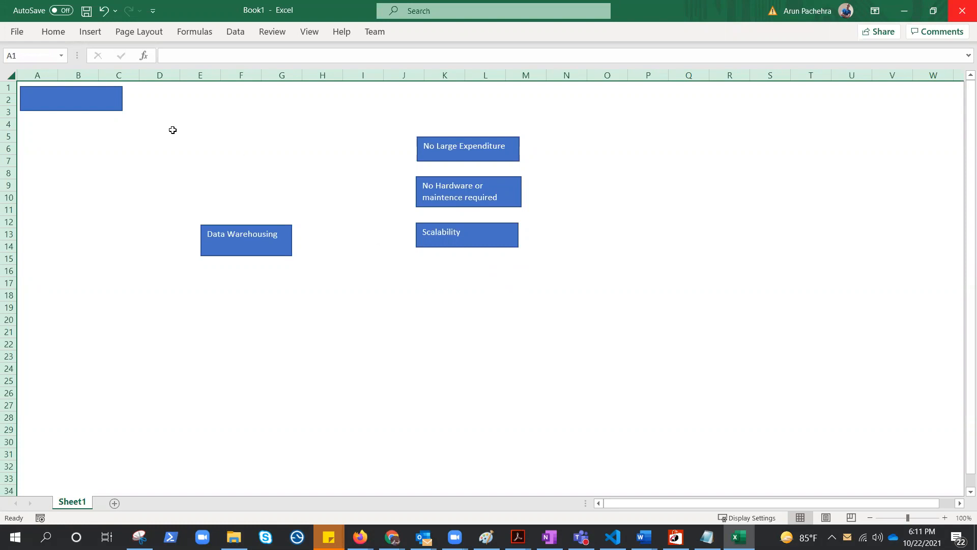
Add a copy of the blank rectangle below Scalability, labelled "Cost = Storage + Compute", and enlarge it so the text fits one line
left_click_drag(105, 100, 502, 276)
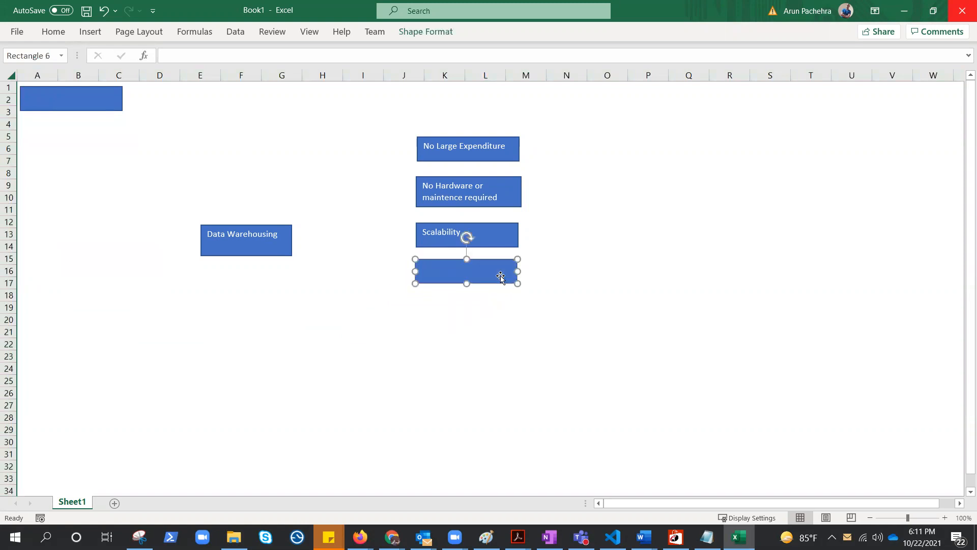
type("C")
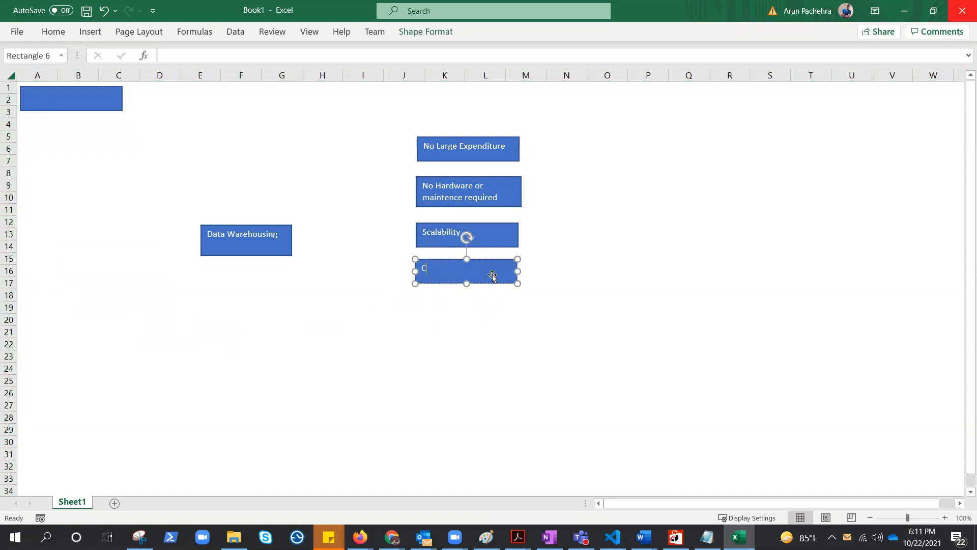
type("ost =")
type("Stor")
type("rag")
type("e + COmput")
type("e")
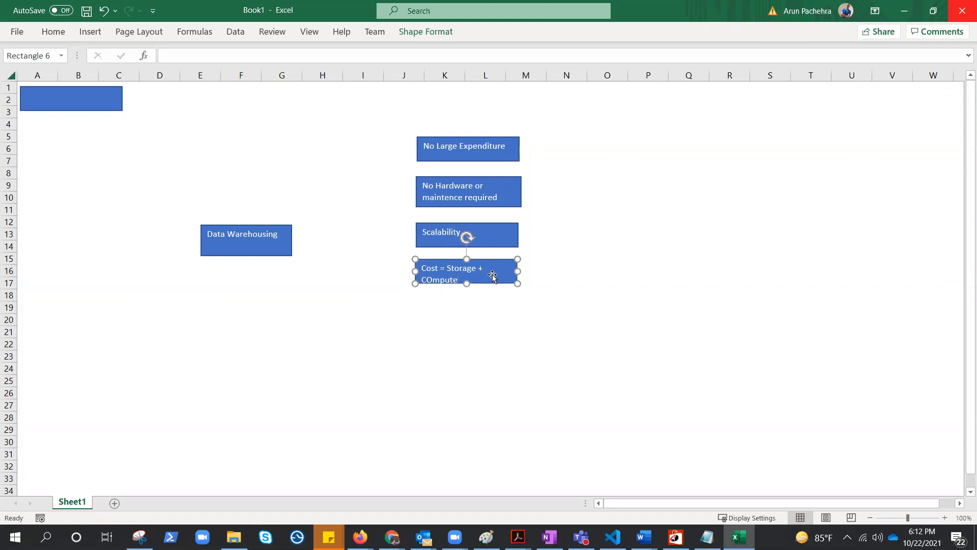
key("BackSpace")
key("BackSpace")
key("BackSpace")
key("BackSpace")
key("BackSpace")
key("BackSpace")
type("ompute")
left_click_drag(520, 283, 534, 291)
key("Escape")
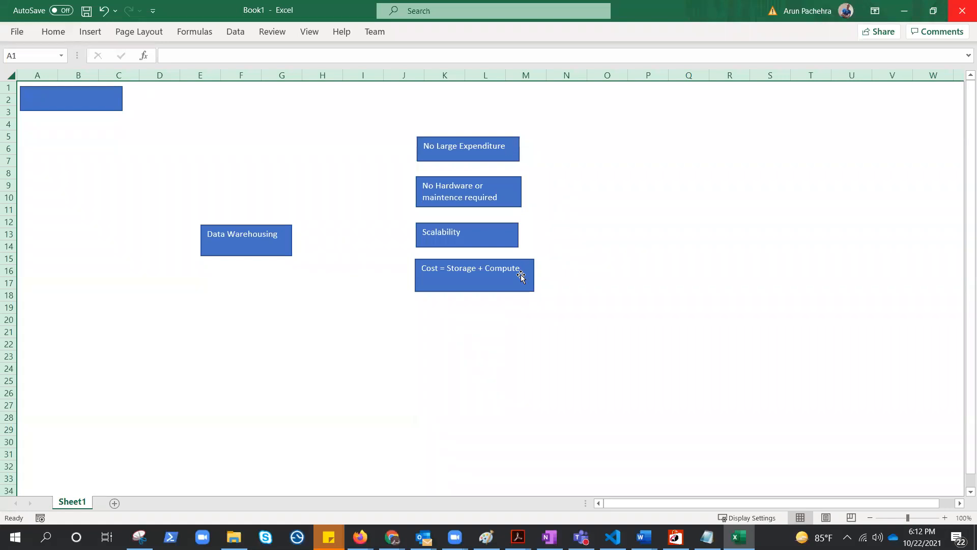
Add a copy of the blank rectangle below the cost box and label it "Seamless Integration"
left_click_drag(78, 99, 530, 336)
type("Integrating")
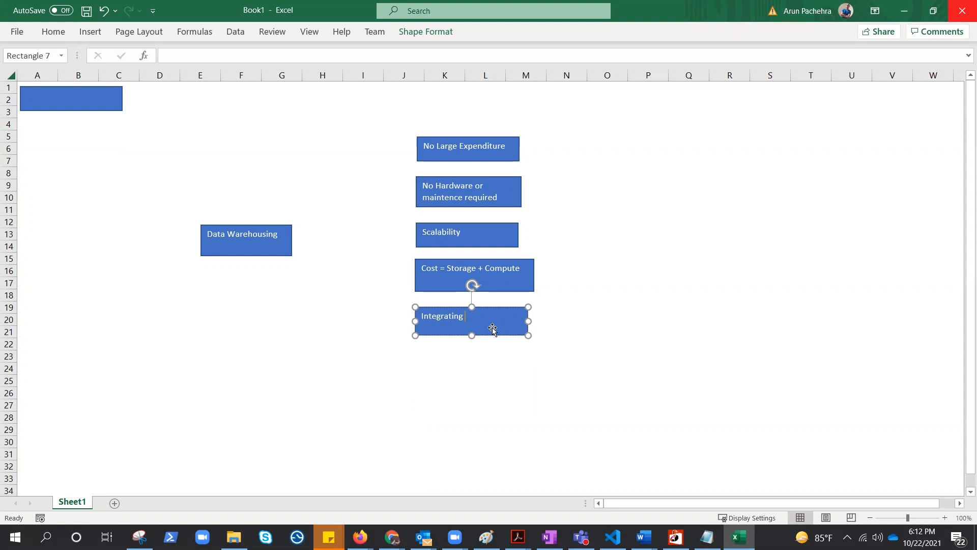
key("BackSpace")
key("BackSpace")
type("on")
key("Home")
type("Seamless")
key("Escape")
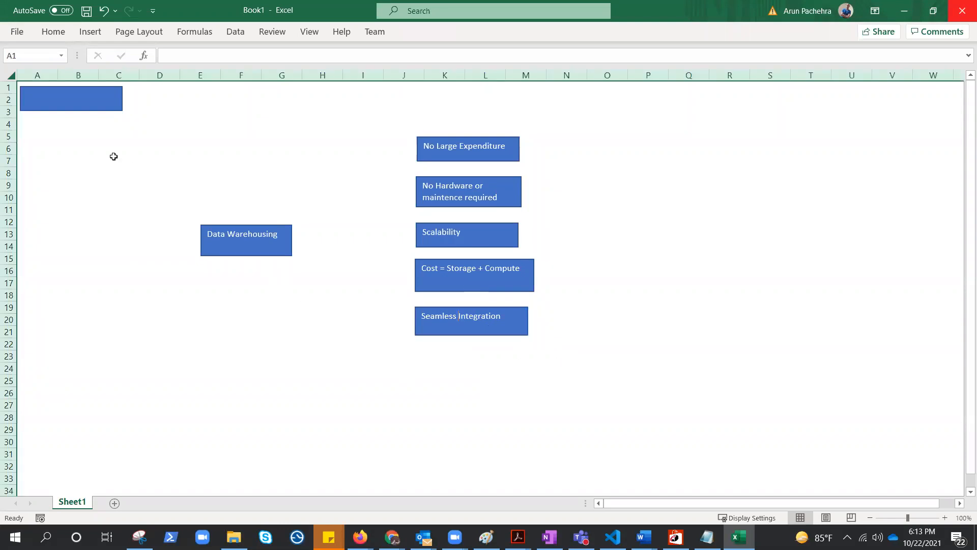
Add a copy of the blank rectangle below Seamless Integration, labelled "MPP - Massive parallel processing", and enlarge it to fit the text
left_click_drag(69, 101, 464, 364)
left_click(484, 362)
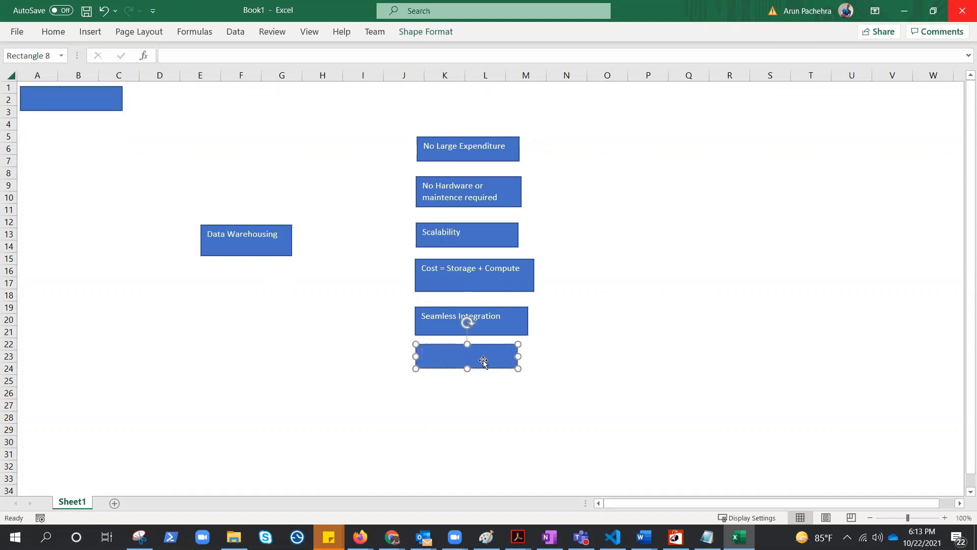
type("MPP")
type(" -")
type("Mas")
type("aasiv")
key("BackSpace")
key("BackSpace")
key("BackSpace")
type("ssive parallel processing")
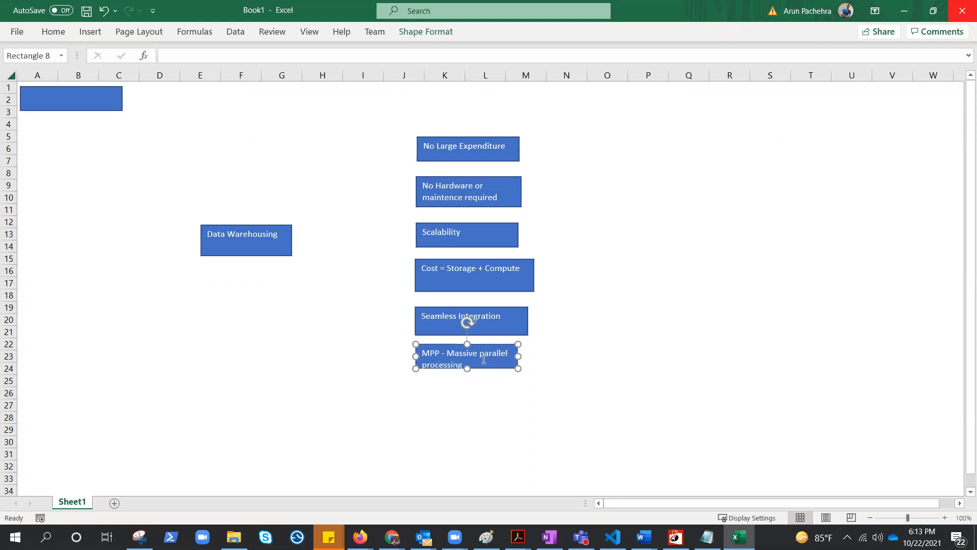
left_click_drag(518, 368, 529, 376)
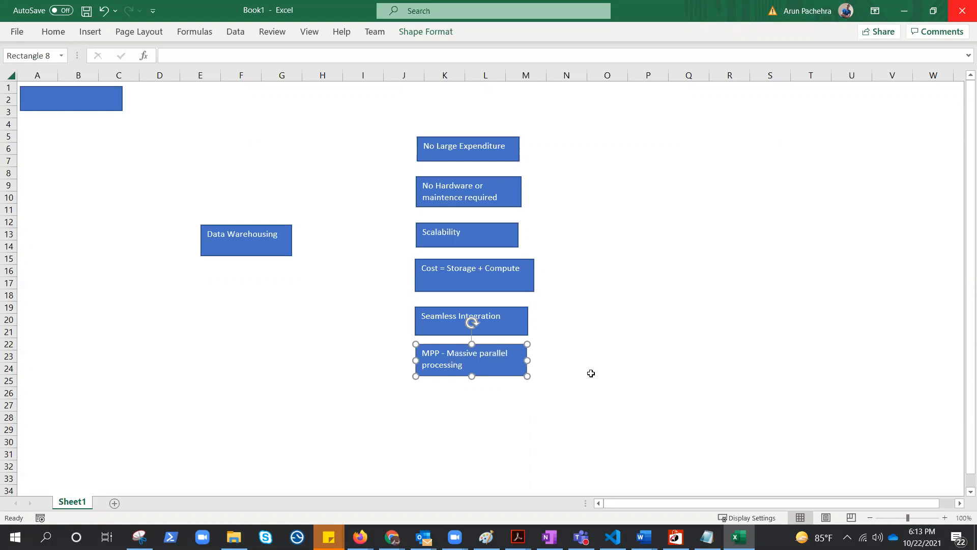
key("Escape")
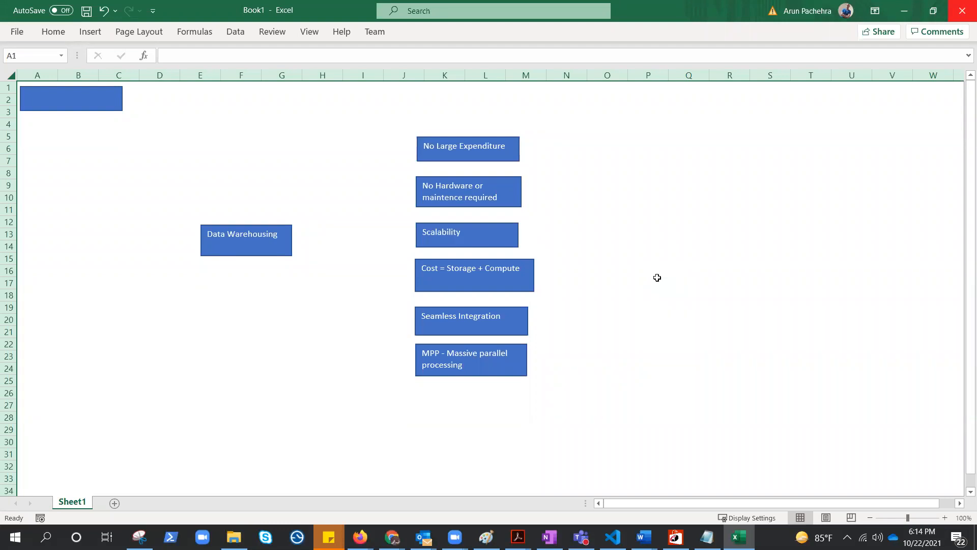
Copy the blank rectangle to columns R–T near row 5, head it "Summary :", and enlarge it to reach column U and row 10
left_click_drag(96, 99, 777, 138)
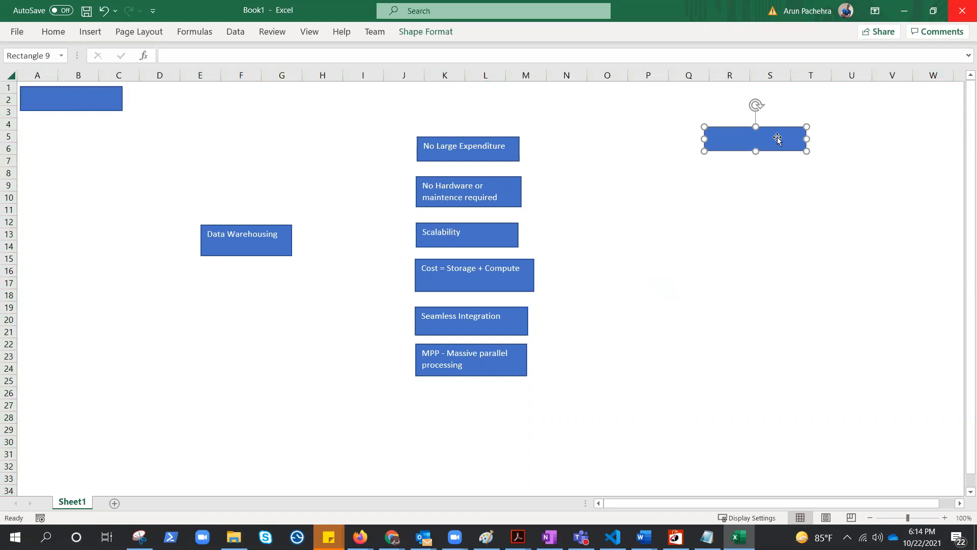
type("Summary")
key("Return")
key("Return")
left_click_drag(806, 151, 842, 199)
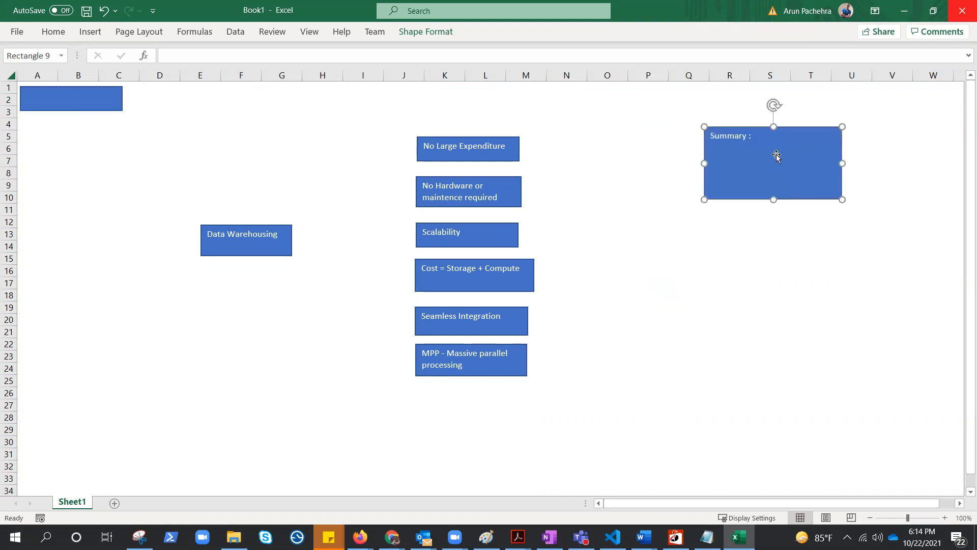
List "what is Data warehosing", "Why Cloud" and "ELT and ETL" under the Summary heading, and enlarge the box slightly
left_click(783, 137)
type("what is Data warehou")
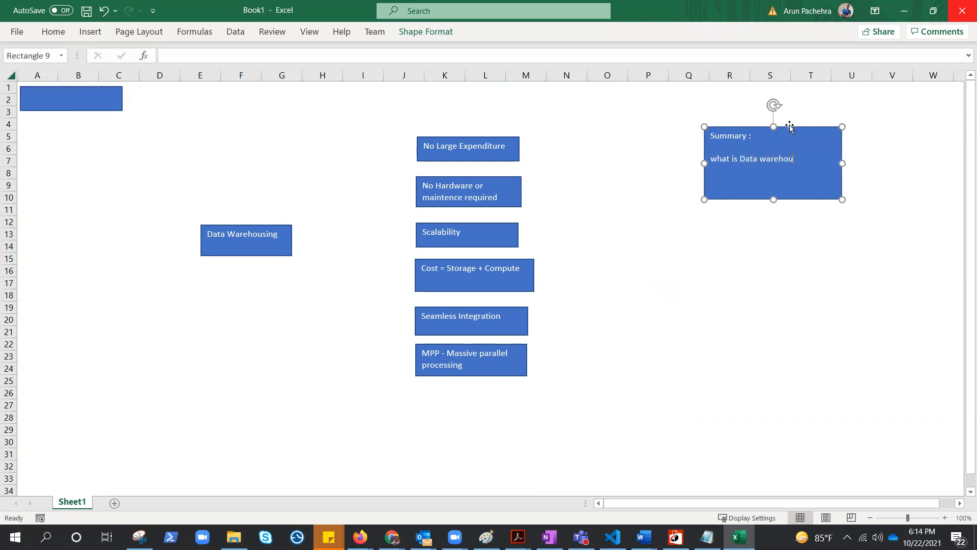
key("BackSpace")
type("sing ")
type("Why Cloud  ")
type("ELT")
type(" and ETL")
left_click_drag(763, 192, 710, 193)
key("Delete")
left_click_drag(842, 199, 845, 212)
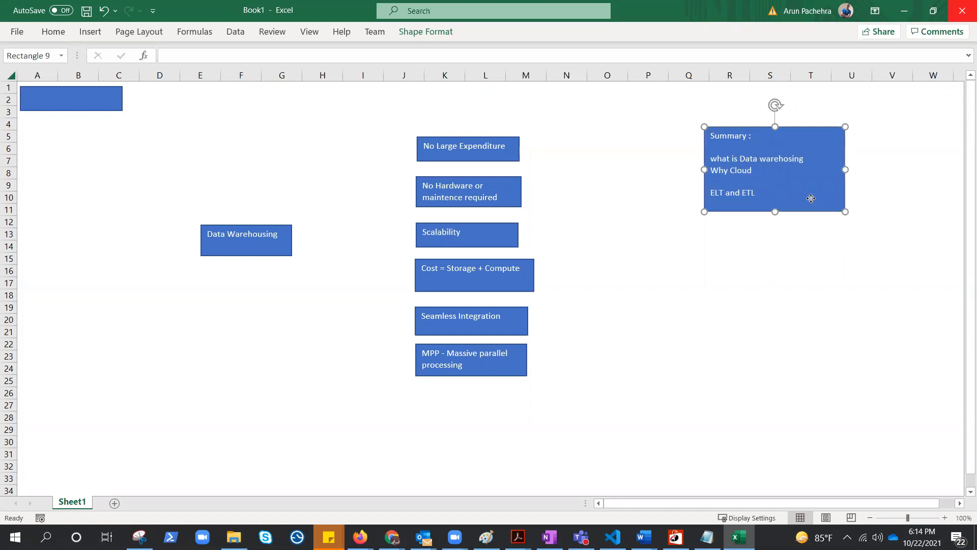